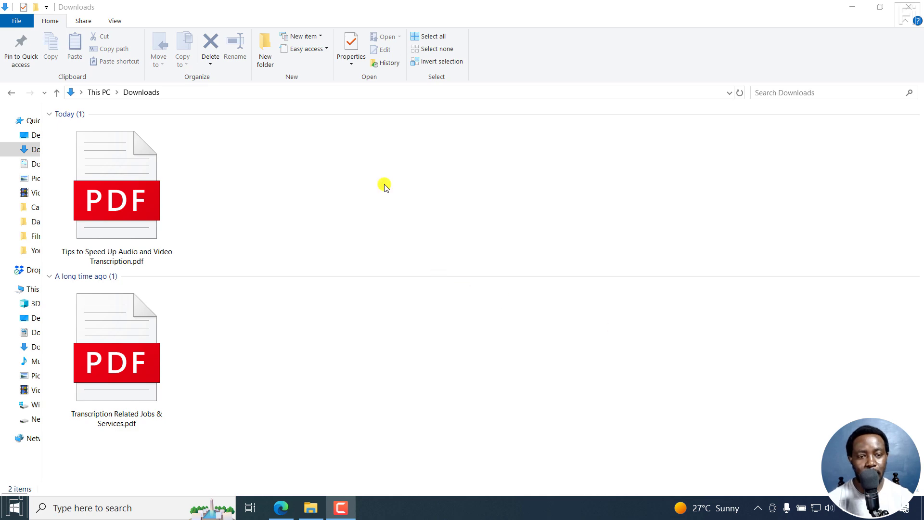
- Select Tips to Speed Up Audio and Video Transcription.pdf in Downloads and view it in Edge
{"action": "left_click", "coordinate": [123, 186]}
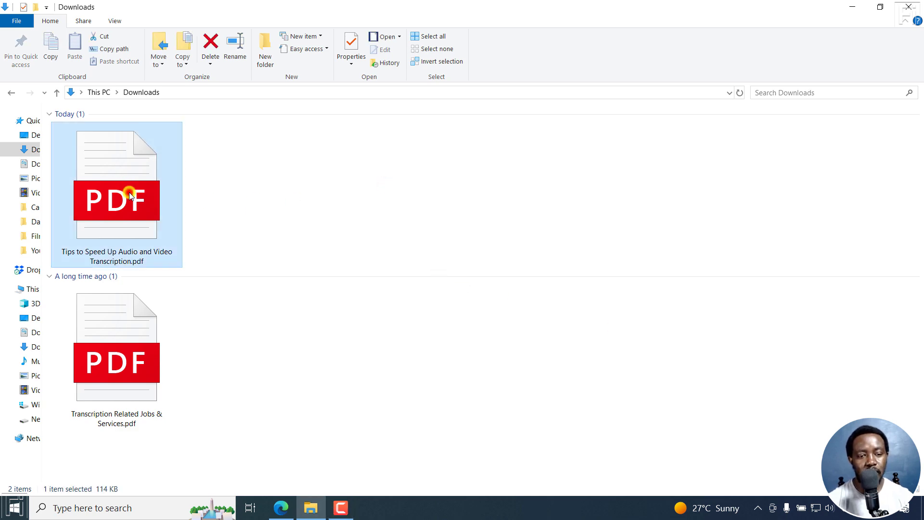
{"action": "left_click", "coordinate": [281, 508]}
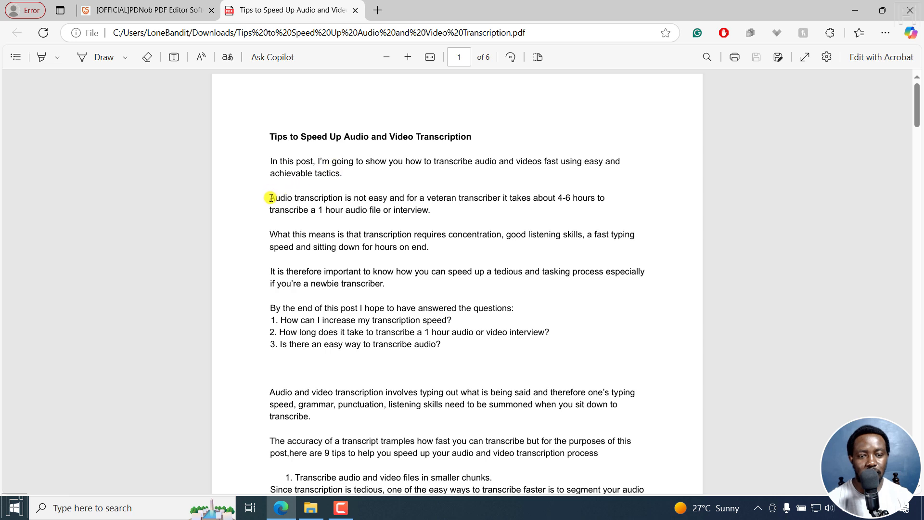
- Select and deselect paragraphs in the transcription PDF, then switch to the PDNob PDF Editor tab
{"action": "left_click_drag", "start_coordinate": [269, 197], "coordinate": [429, 211]}
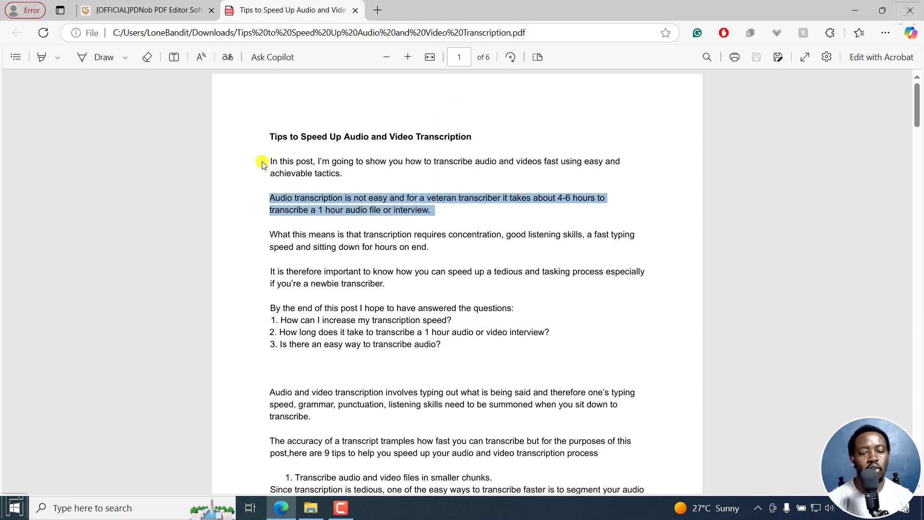
{"action": "left_click", "coordinate": [271, 162]}
{"action": "left_click_drag", "start_coordinate": [271, 162], "coordinate": [357, 177]}
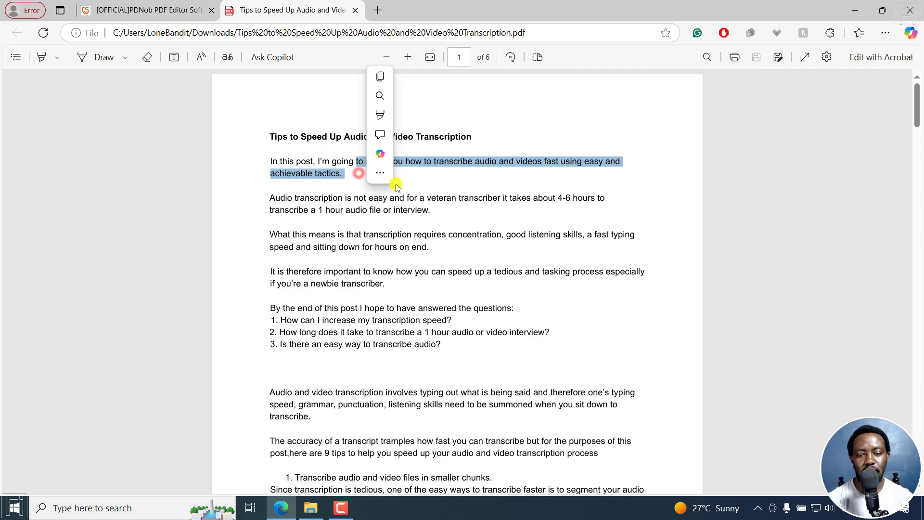
{"action": "left_click", "coordinate": [440, 188]}
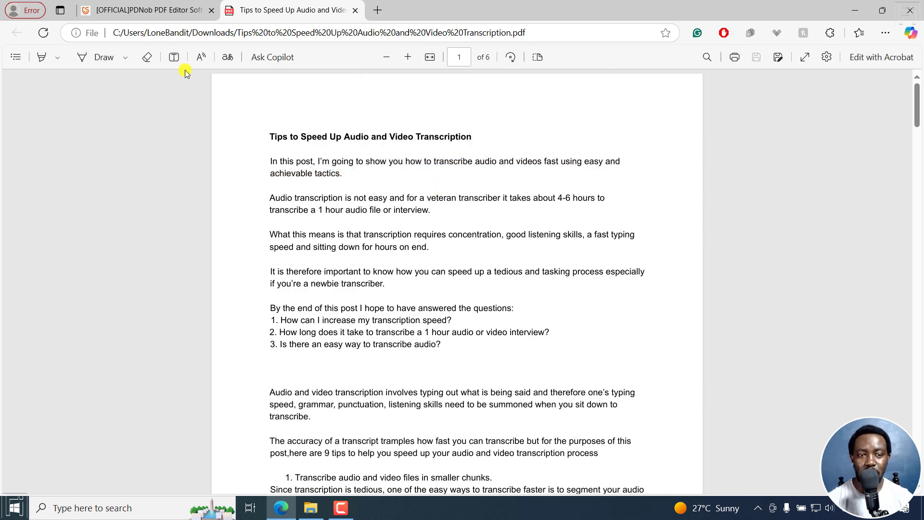
{"action": "left_click", "coordinate": [142, 13]}
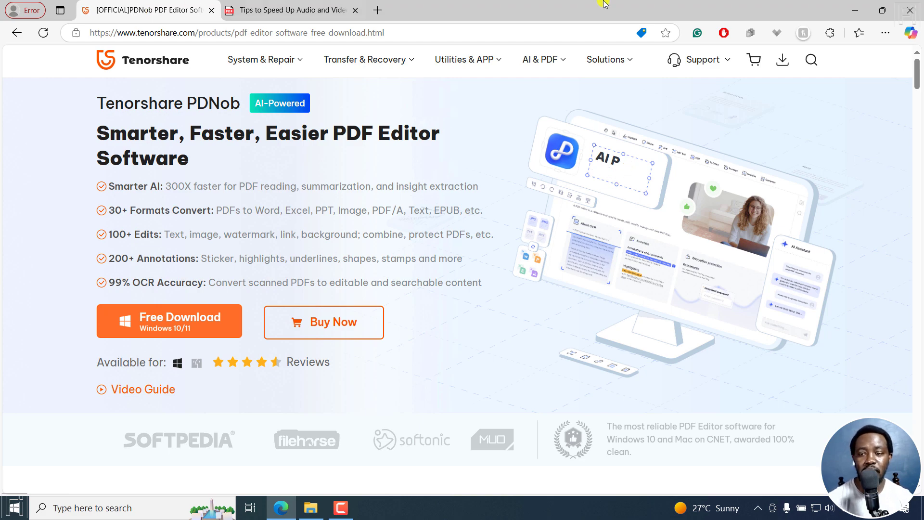
{"action": "left_click_drag", "start_coordinate": [918, 67], "coordinate": [919, 142]}
{"action": "scroll", "coordinate": [920, 145], "scroll_direction": "down", "scroll_amount": 10}
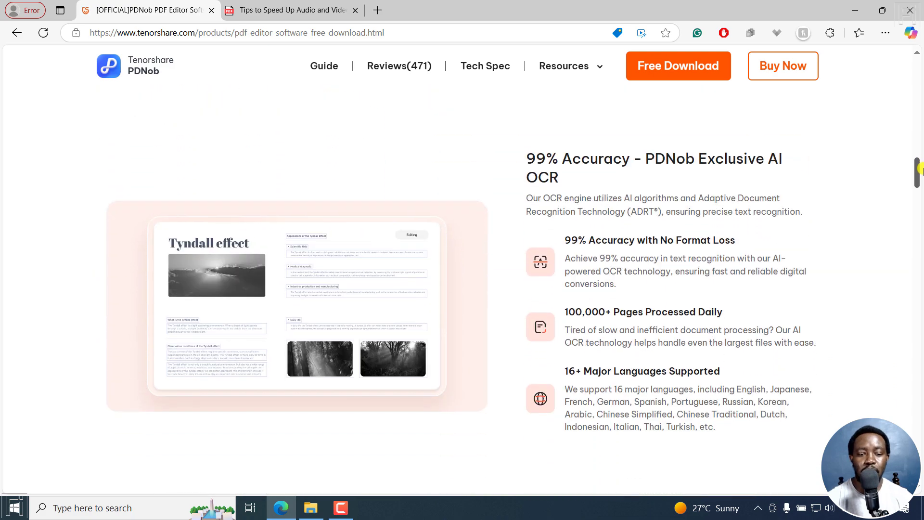
{"action": "scroll", "coordinate": [920, 149], "scroll_direction": "up", "scroll_amount": 15}
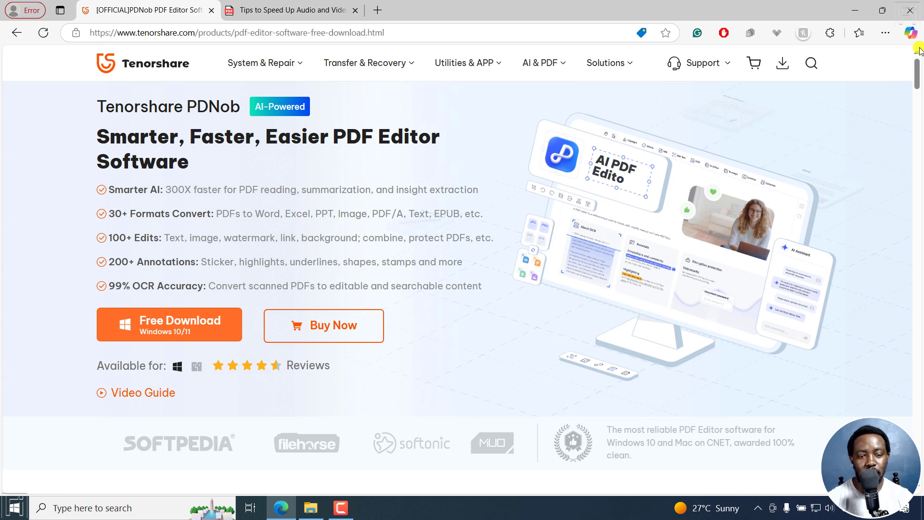
{"action": "left_click", "coordinate": [196, 367]}
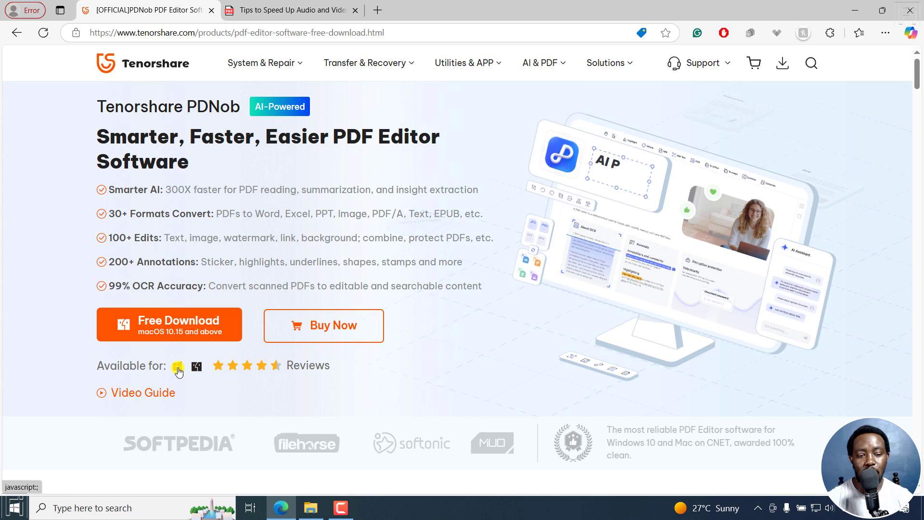
{"action": "left_click", "coordinate": [178, 368]}
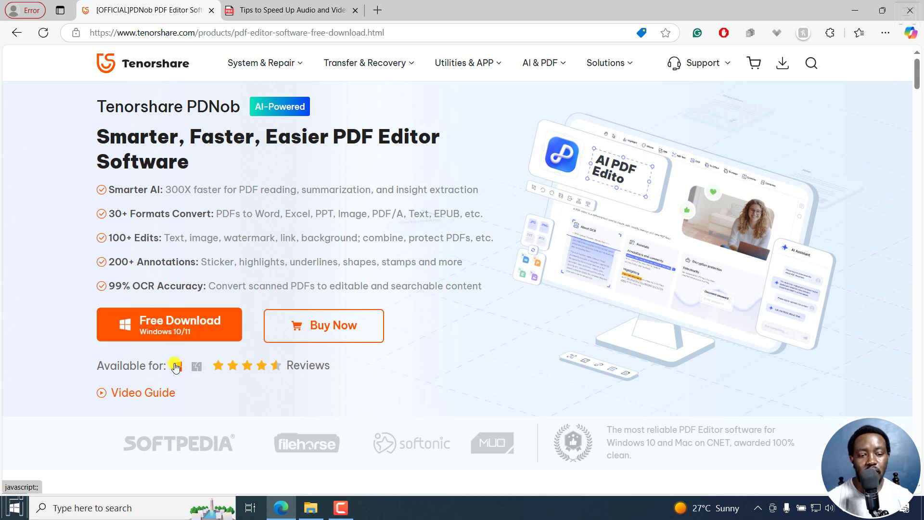
- Download and run the PDNob Windows setup with the license agreement checkbox ticked
{"action": "left_click", "coordinate": [159, 326]}
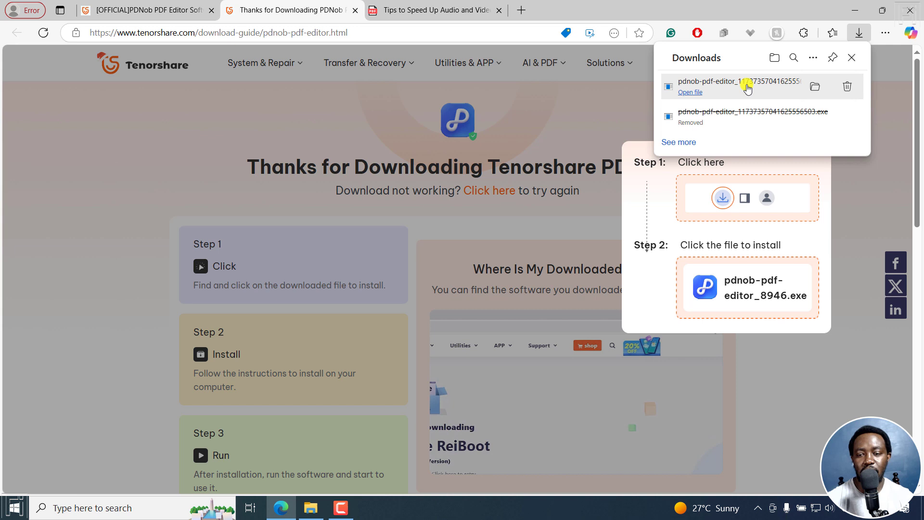
{"action": "left_click", "coordinate": [735, 87]}
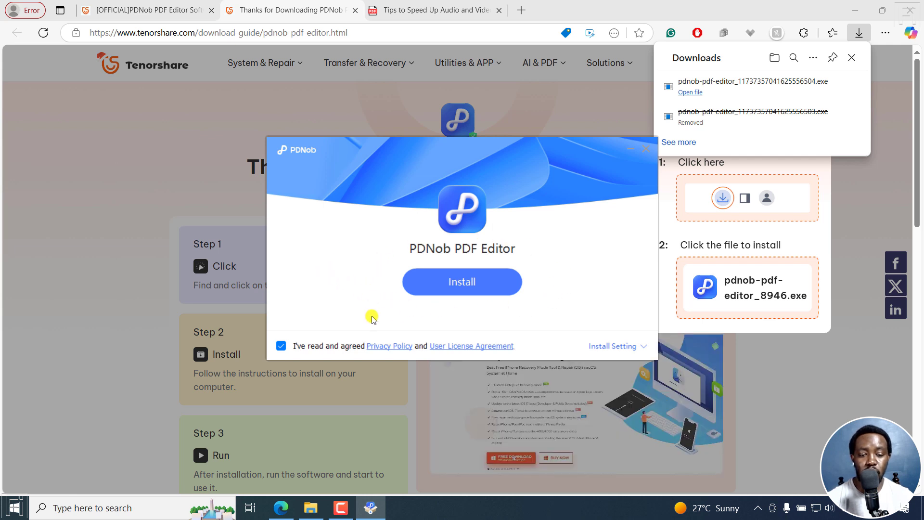
{"action": "left_click", "coordinate": [280, 346]}
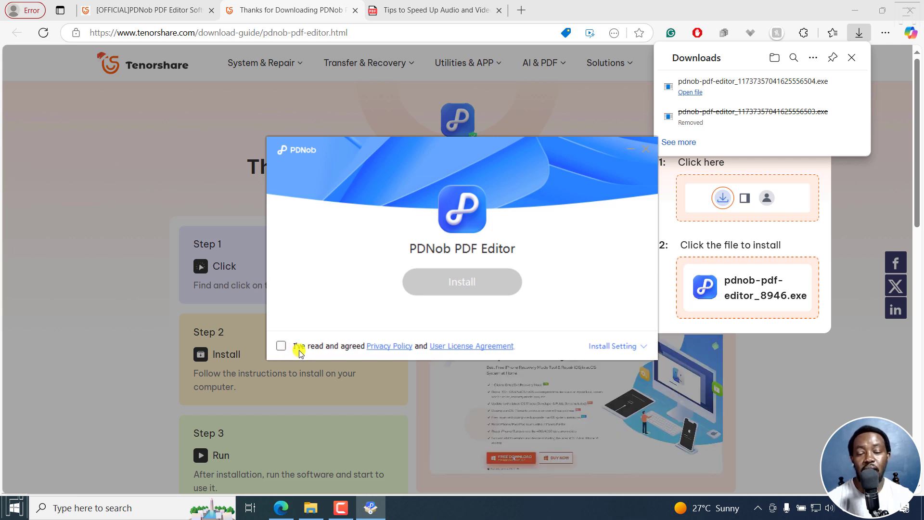
{"action": "left_click", "coordinate": [280, 346]}
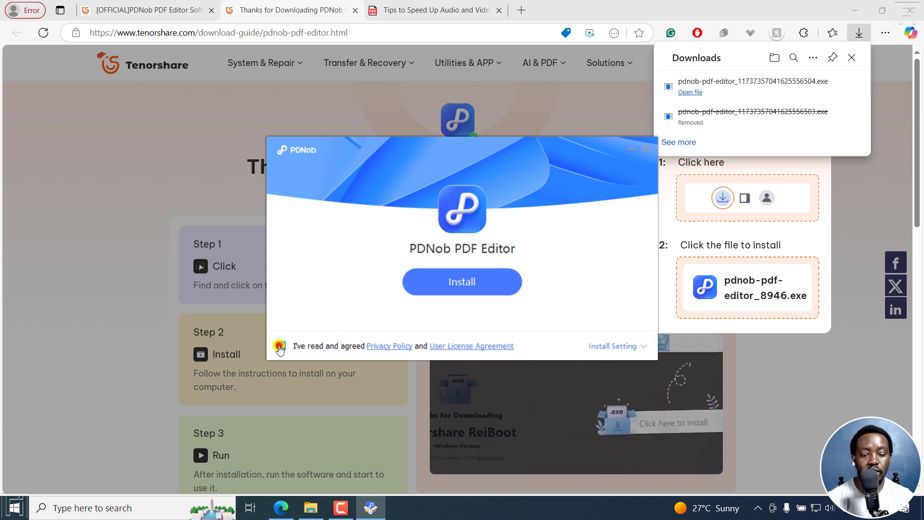
- Install PDNob PDF Editor and accept making it the default PDF application
{"action": "left_click", "coordinate": [470, 284]}
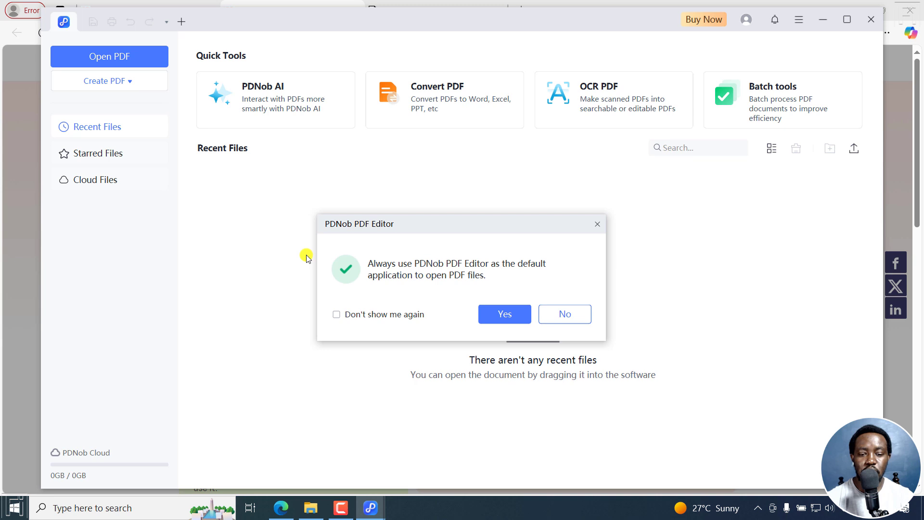
{"action": "left_click", "coordinate": [505, 314]}
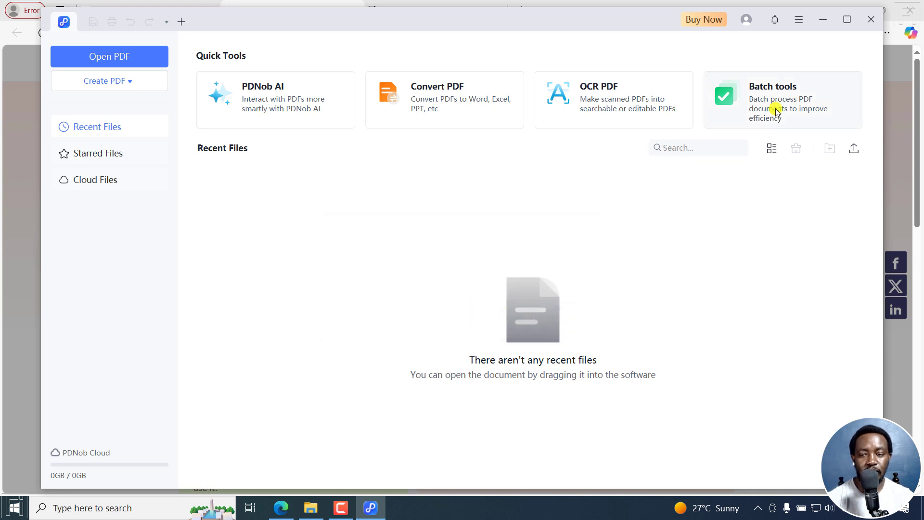
- Maximize PDNob and open Tips to Speed Up Audio and Video Transcription.pdf from Downloads
{"action": "left_click", "coordinate": [847, 20]}
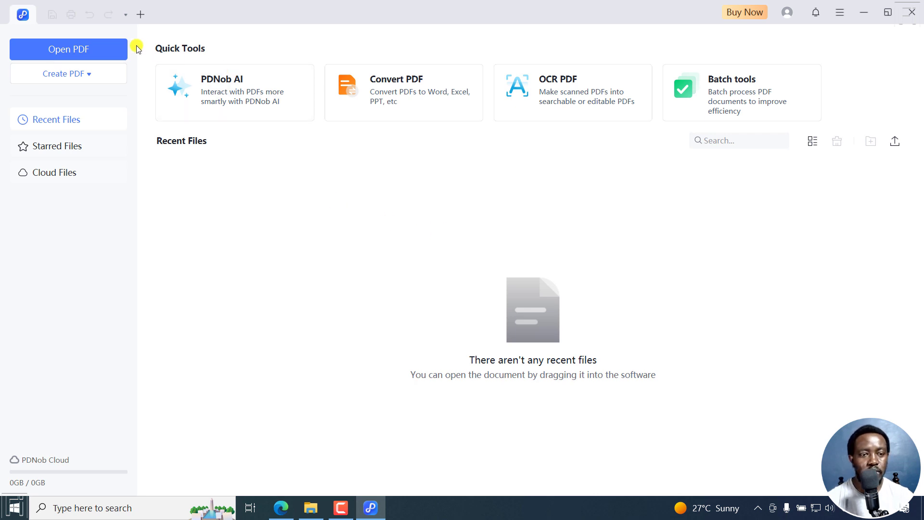
{"action": "left_click", "coordinate": [86, 47]}
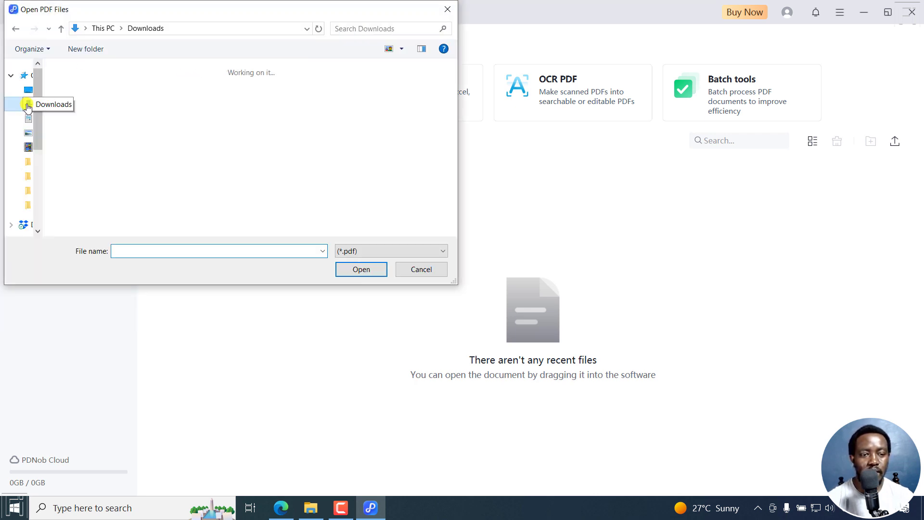
{"action": "left_click", "coordinate": [27, 105]}
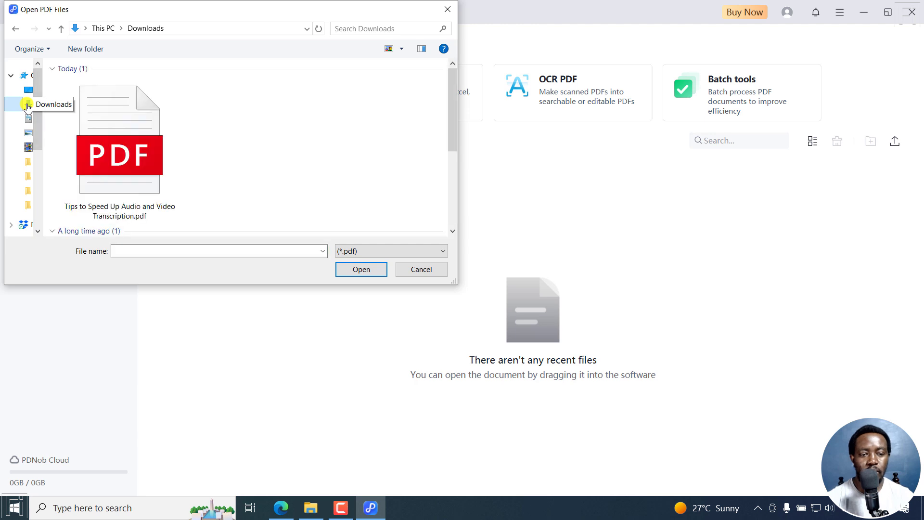
{"action": "left_click", "coordinate": [104, 159]}
{"action": "left_click", "coordinate": [362, 269]}
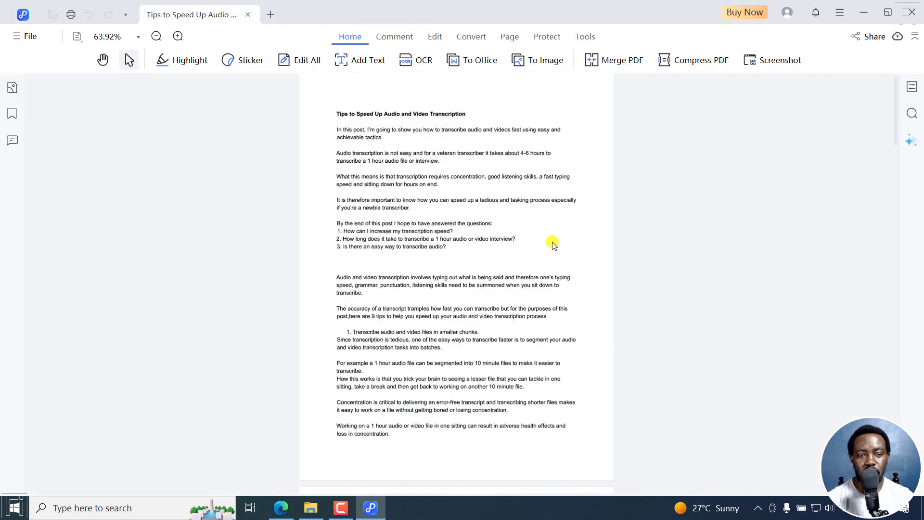
- Zoom the PDF page to 100% and scroll back to the top
{"action": "left_click", "coordinate": [178, 37]}
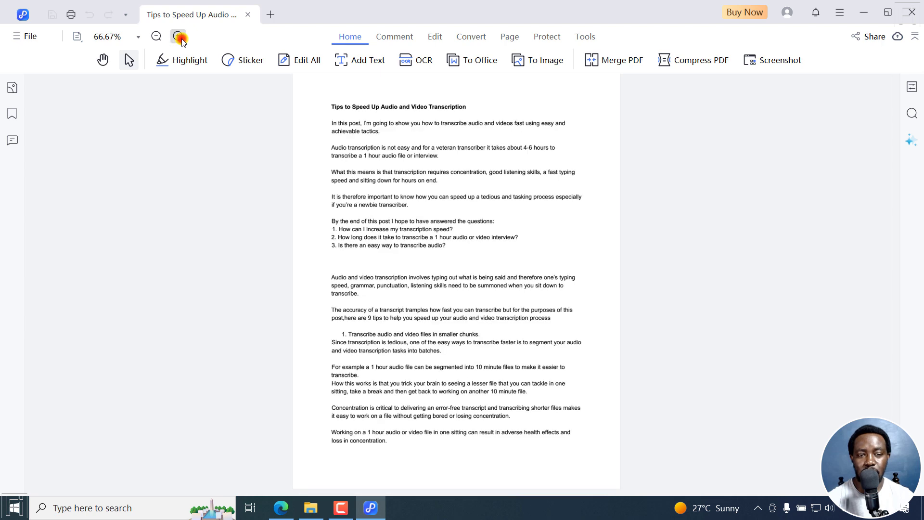
{"action": "left_click", "coordinate": [178, 36]}
{"action": "left_click", "coordinate": [178, 36]}
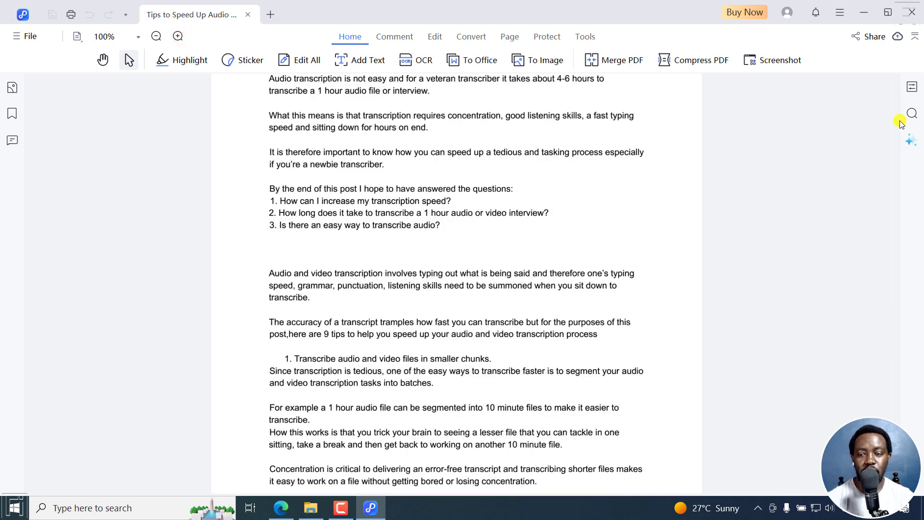
{"action": "left_click_drag", "start_coordinate": [896, 117], "coordinate": [893, 91]}
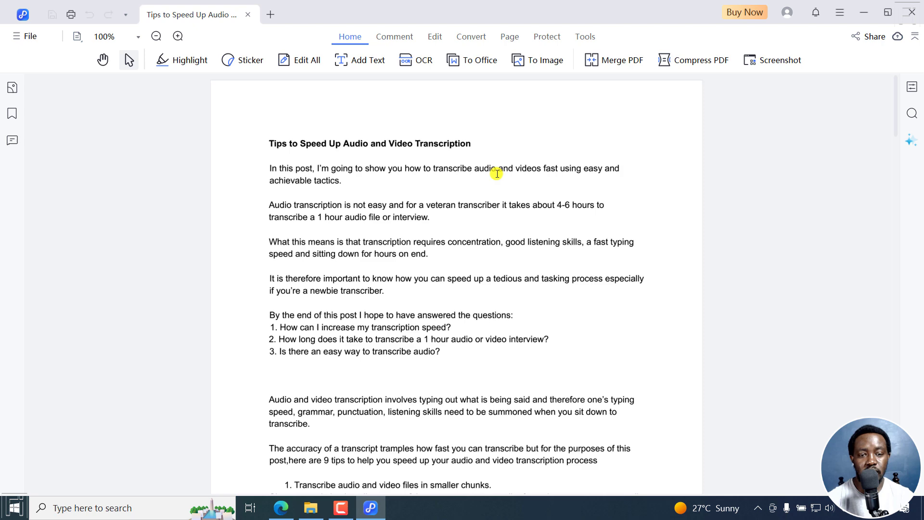
- Turn on Edit All and delete the 'In this post…' paragraph under the title
{"action": "left_click", "coordinate": [308, 62]}
{"action": "left_click", "coordinate": [309, 83]}
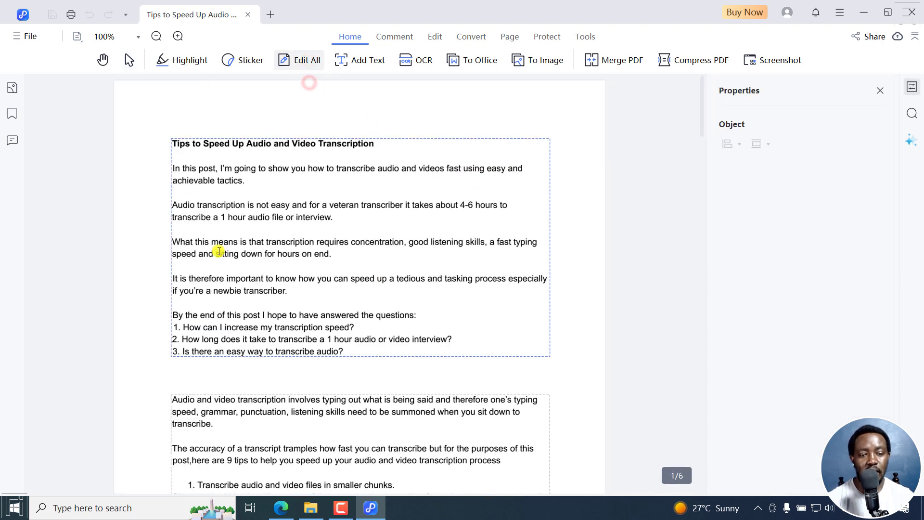
{"action": "left_click", "coordinate": [258, 185]}
{"action": "left_click_drag", "start_coordinate": [258, 183], "coordinate": [172, 168]}
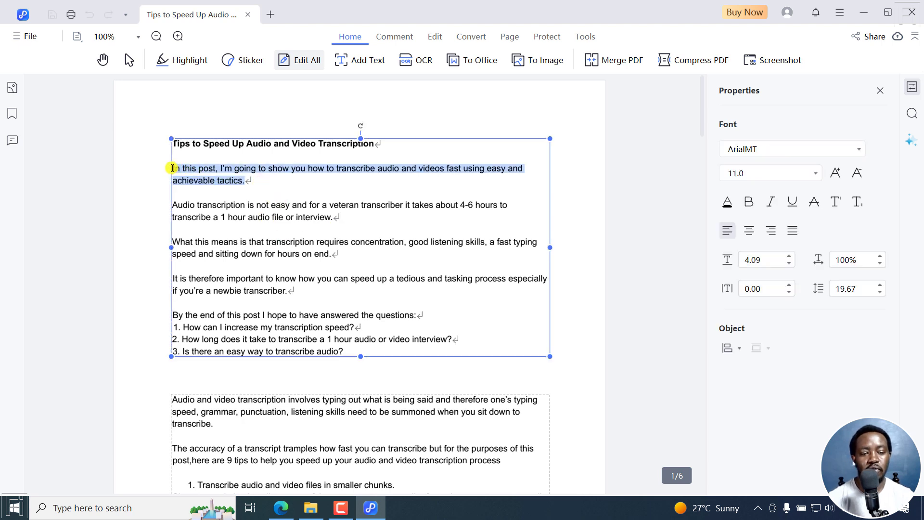
{"action": "key", "text": "Delete"}
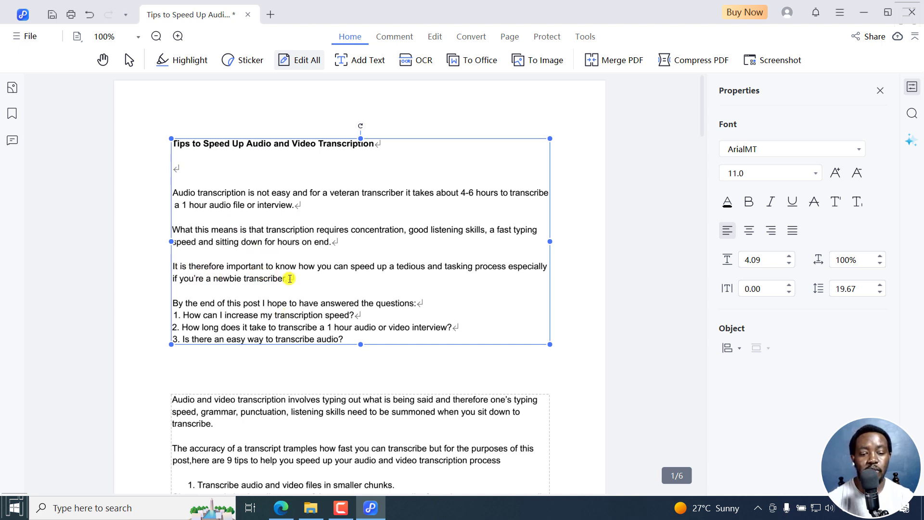
- Highlight the 'It is therefore important…' paragraph in black so its text is hidden
{"action": "left_click", "coordinate": [189, 58]}
{"action": "left_click", "coordinate": [328, 86]}
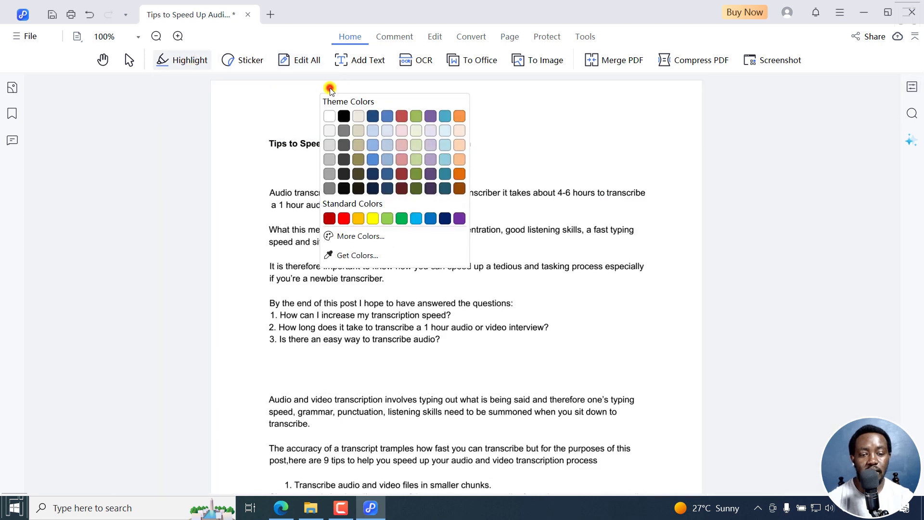
{"action": "left_click", "coordinate": [343, 115]}
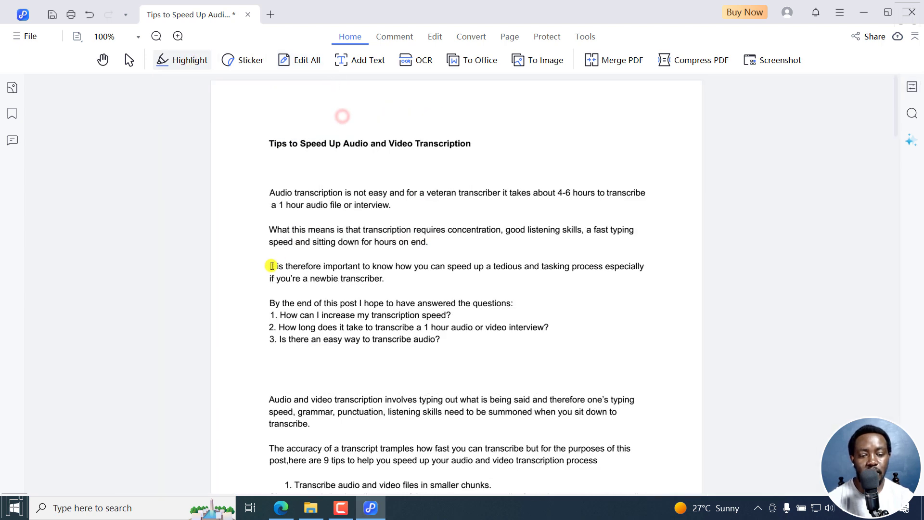
{"action": "left_click_drag", "start_coordinate": [268, 265], "coordinate": [388, 280]}
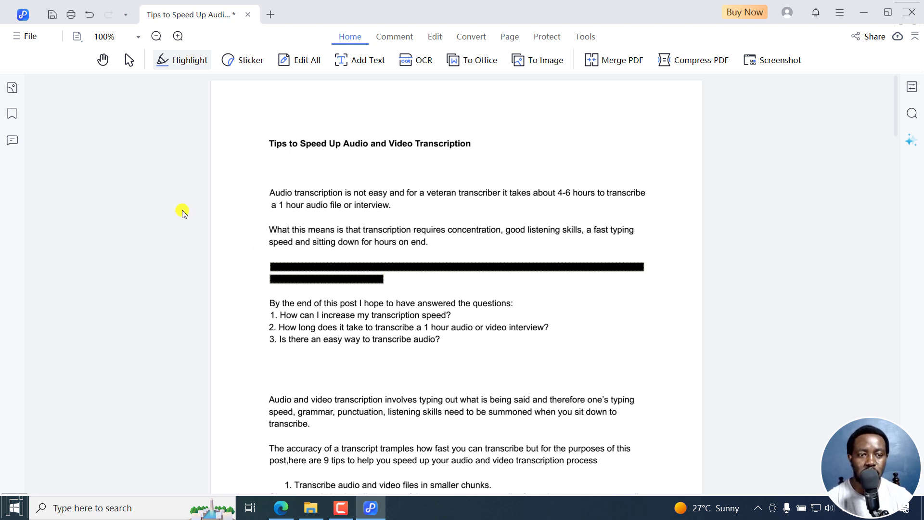
- Save as 'Tips to Speed Up Audio and Video Transcription_copy.pdf' in Downloads
{"action": "left_click", "coordinate": [25, 38]}
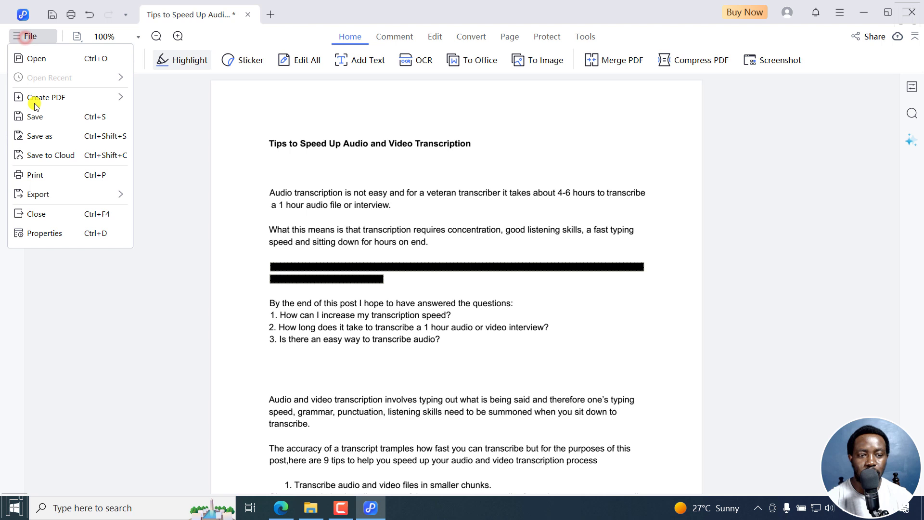
{"action": "left_click", "coordinate": [49, 138]}
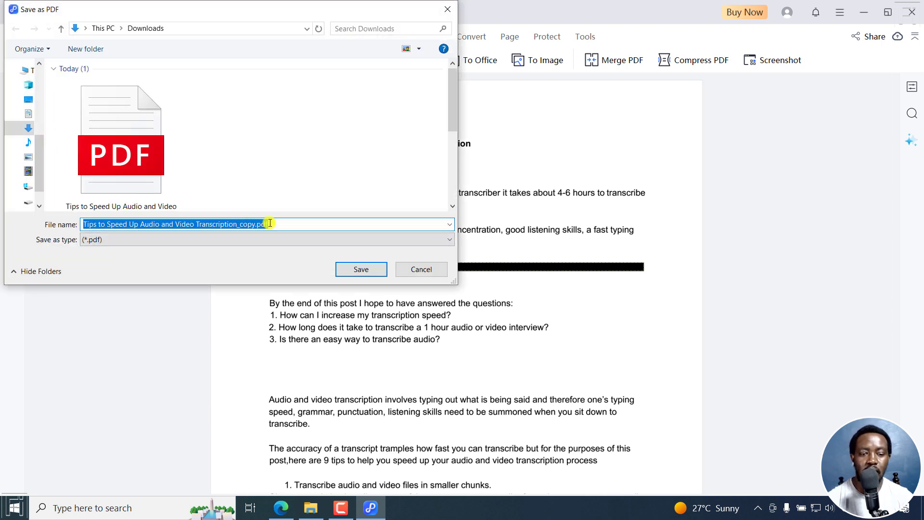
{"action": "left_click", "coordinate": [239, 224]}
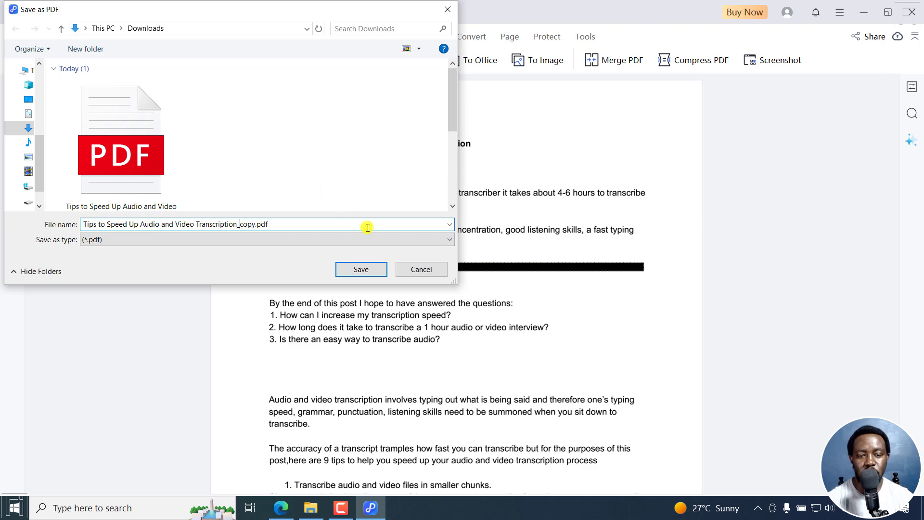
{"action": "left_click", "coordinate": [360, 268]}
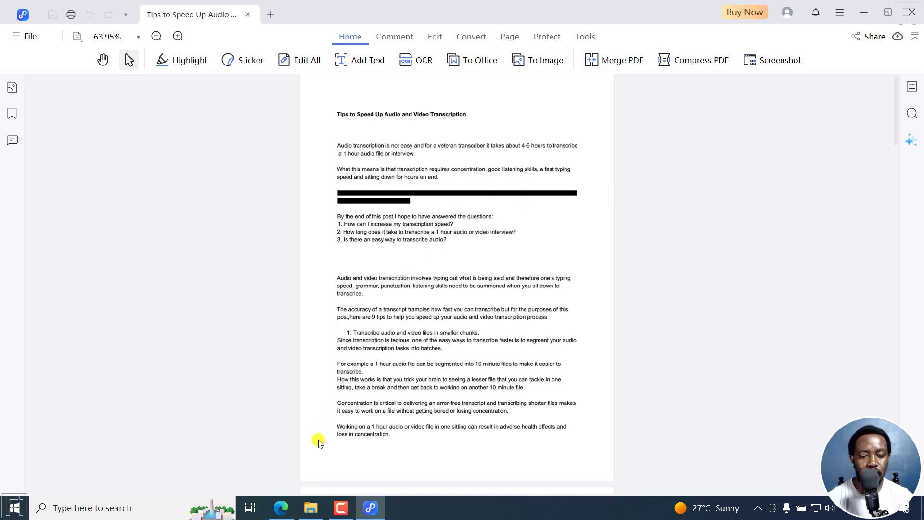
- In the Downloads folder, select the original PDF and then the _copy.pdf file
{"action": "left_click", "coordinate": [310, 508]}
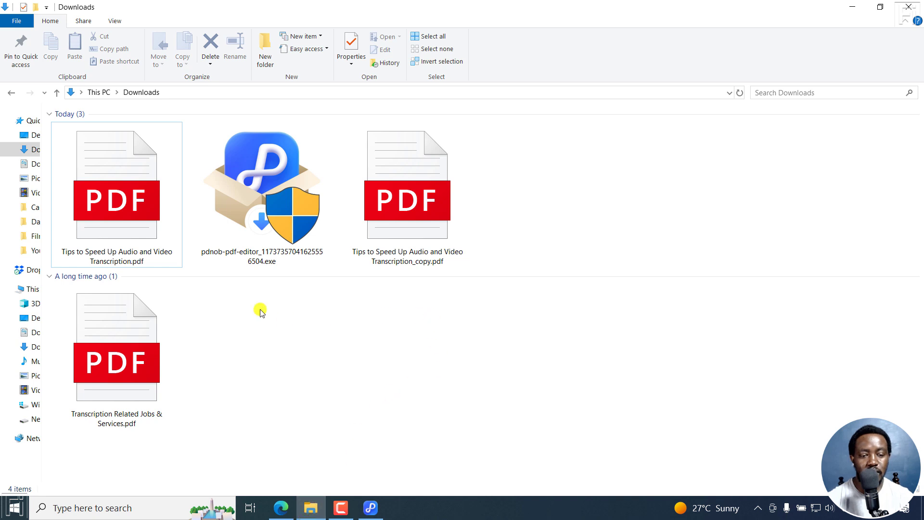
{"action": "left_click", "coordinate": [143, 236]}
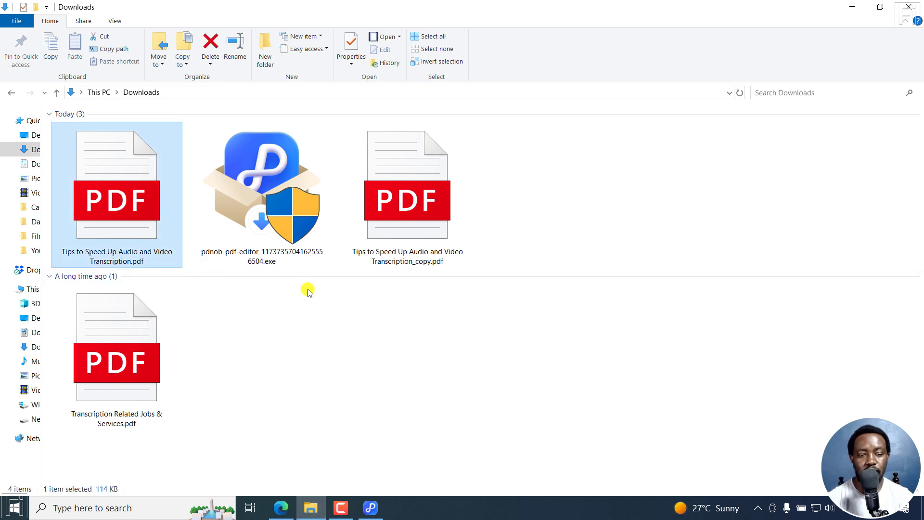
{"action": "left_click", "coordinate": [406, 254]}
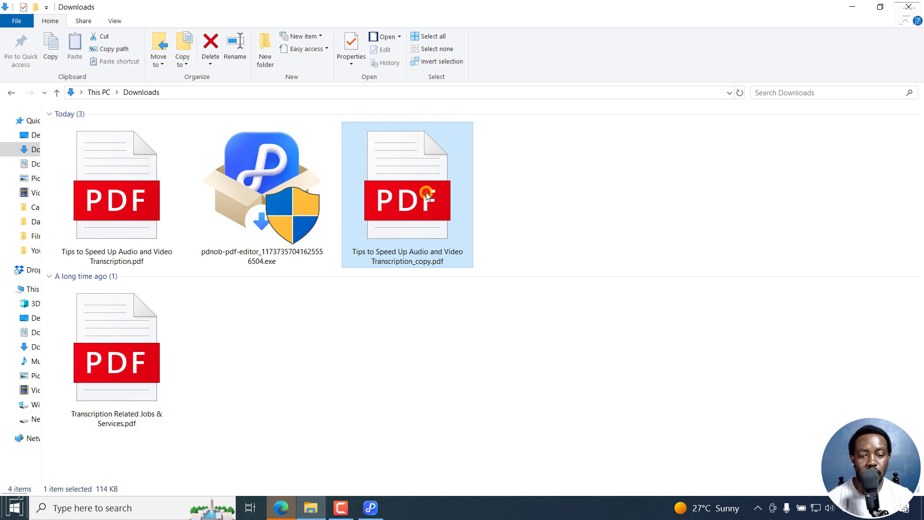
- Compare the _copy.pdf and original PDF tabs in Edge, then return to the PDNob page tab
{"action": "left_click", "coordinate": [281, 507]}
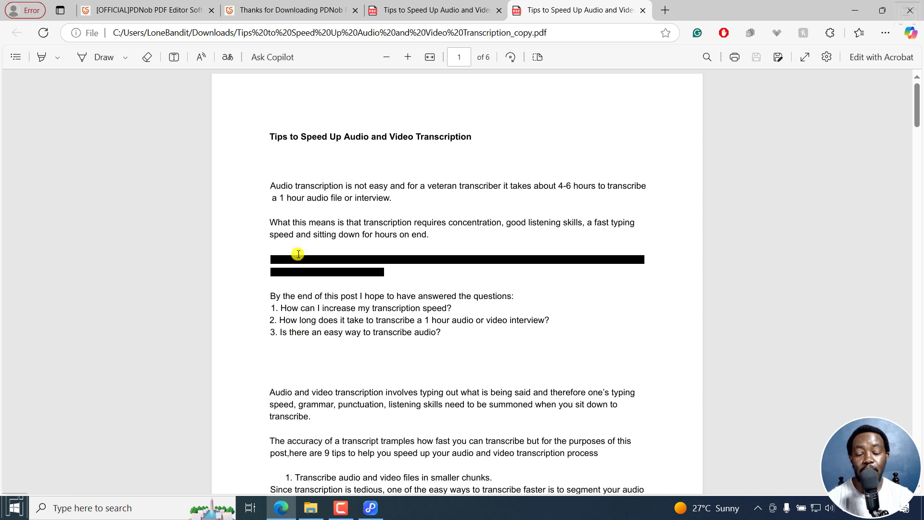
{"action": "left_click", "coordinate": [428, 9]}
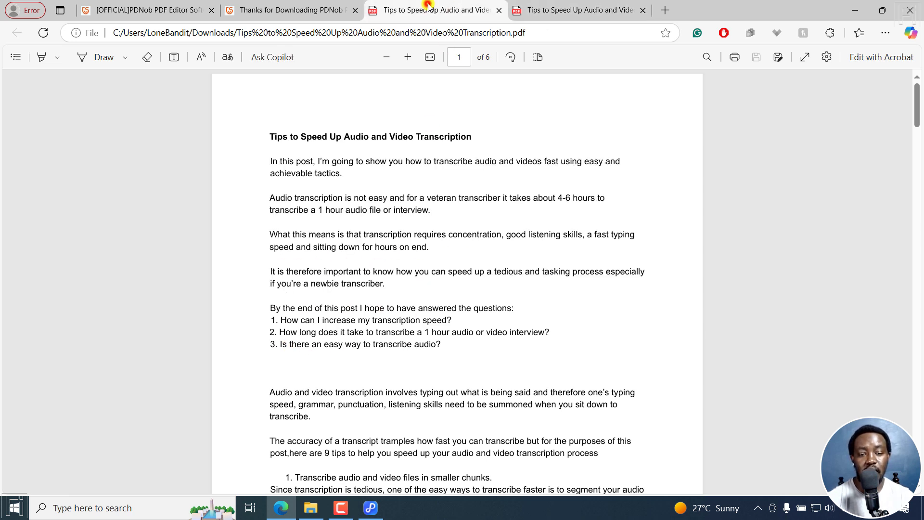
{"action": "left_click", "coordinate": [571, 14]}
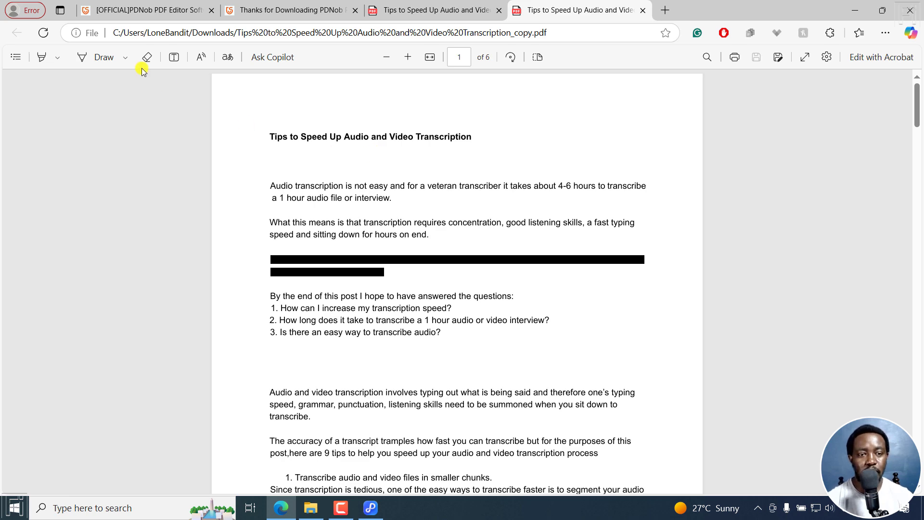
{"action": "left_click", "coordinate": [145, 9]}
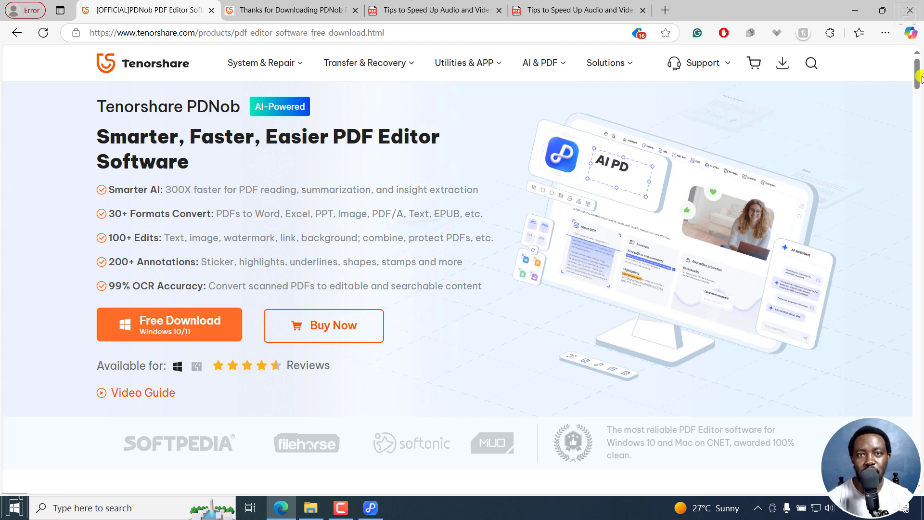
{"action": "left_click_drag", "start_coordinate": [917, 77], "coordinate": [919, 89]}
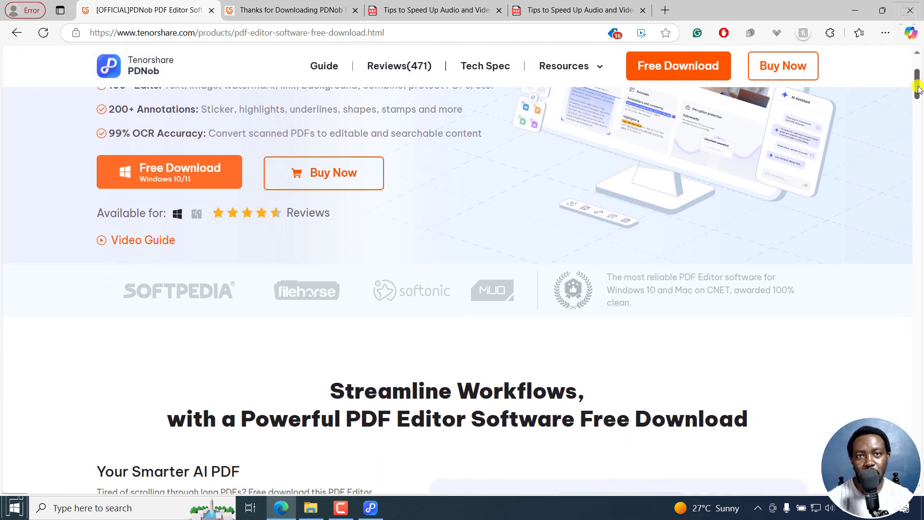